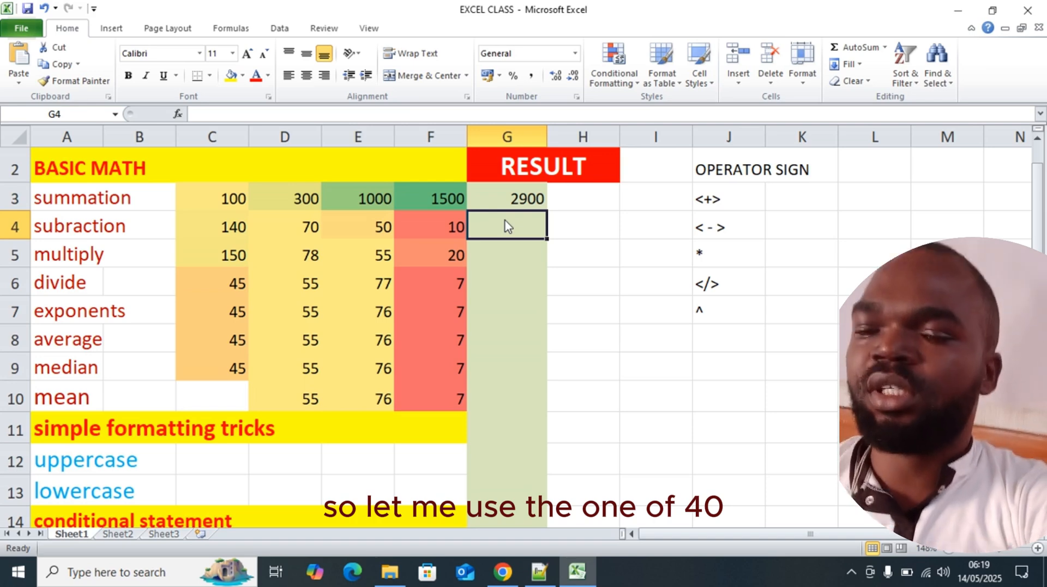
Enter the formula =(C4-E4) in the subtraction row's result cell G4 and check its source cells
{"action": "type", "text": "="}
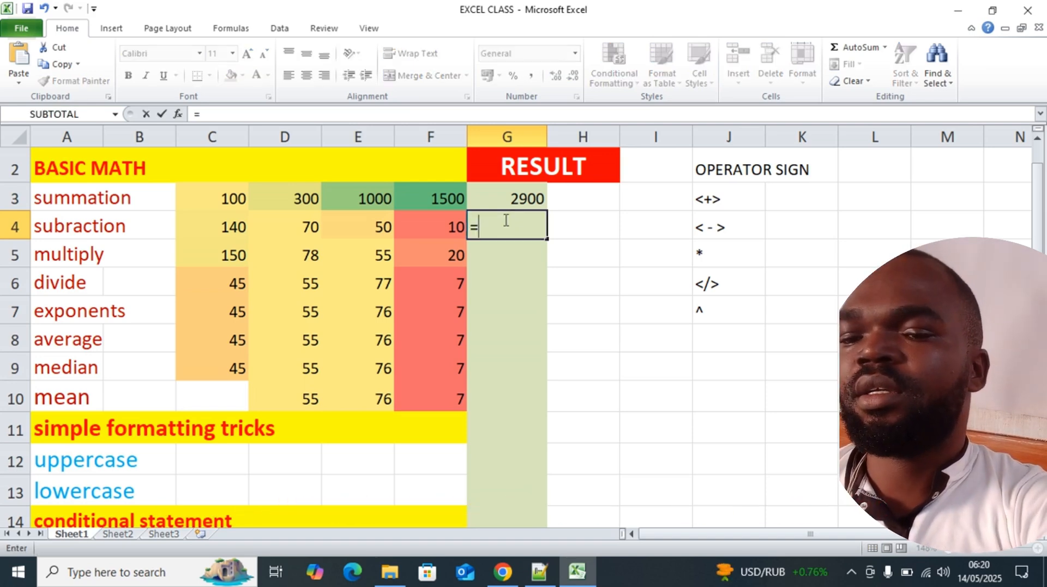
{"action": "type", "text": "("}
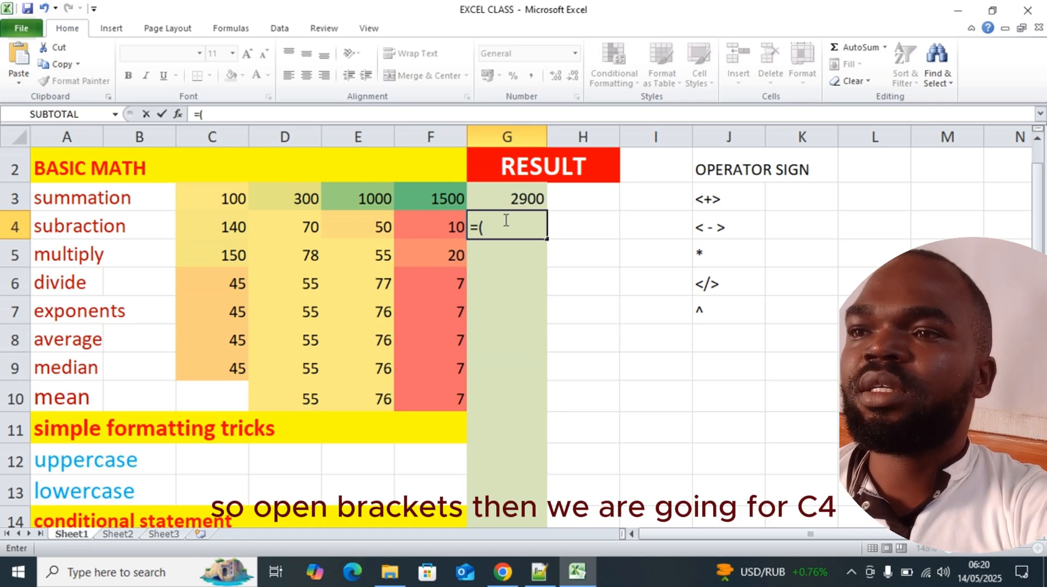
{"action": "type", "text": "c4"}
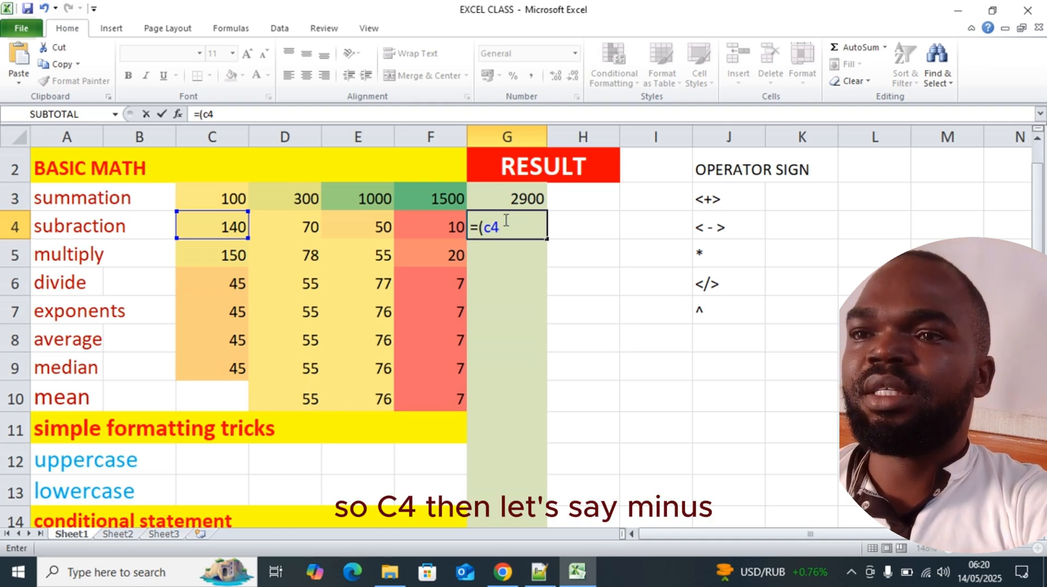
{"action": "type", "text": "-"}
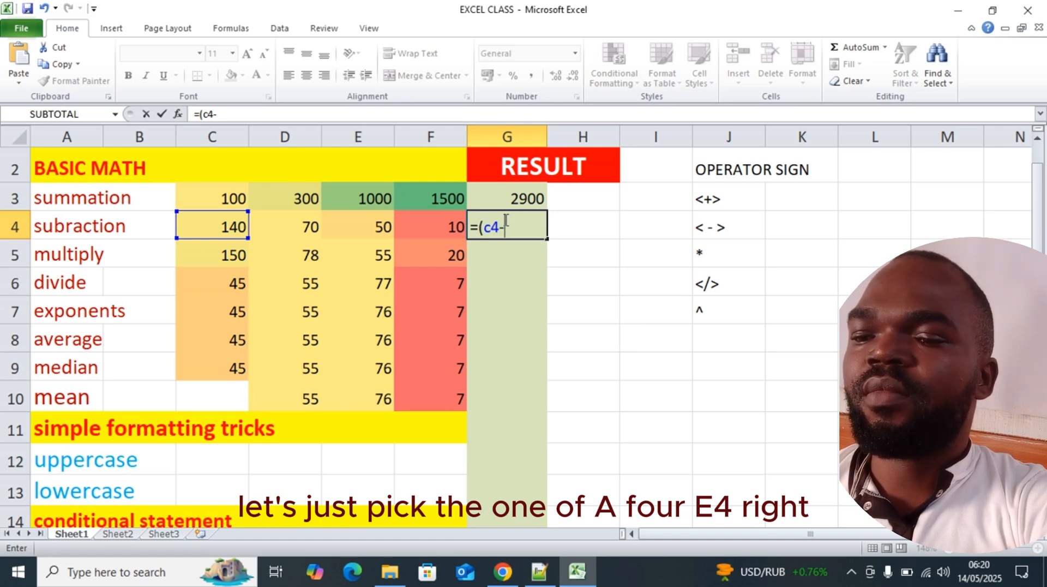
{"action": "type", "text": "e4"}
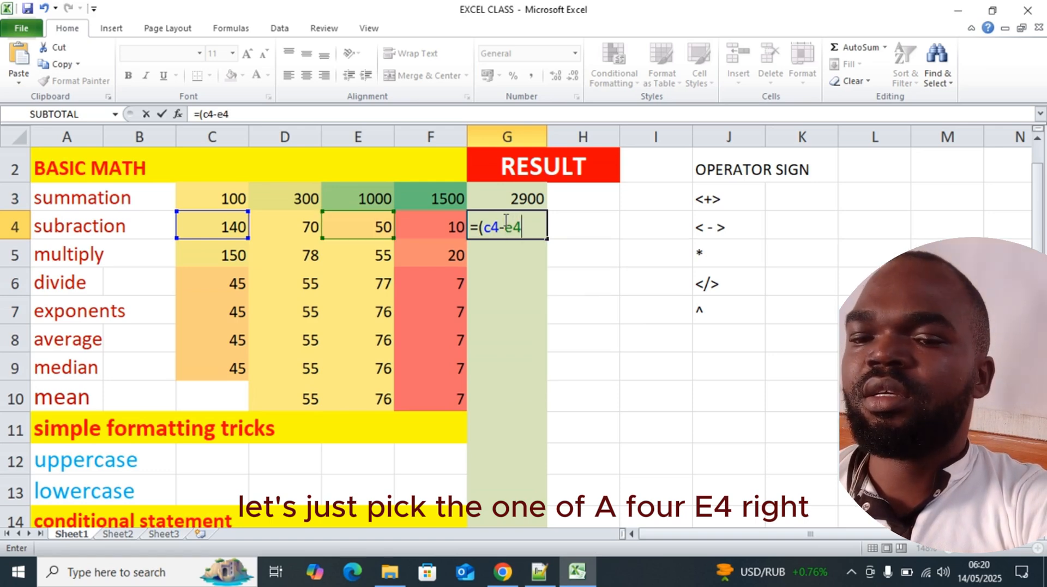
{"action": "type", "text": ")"}
{"action": "key", "text": "Return"}
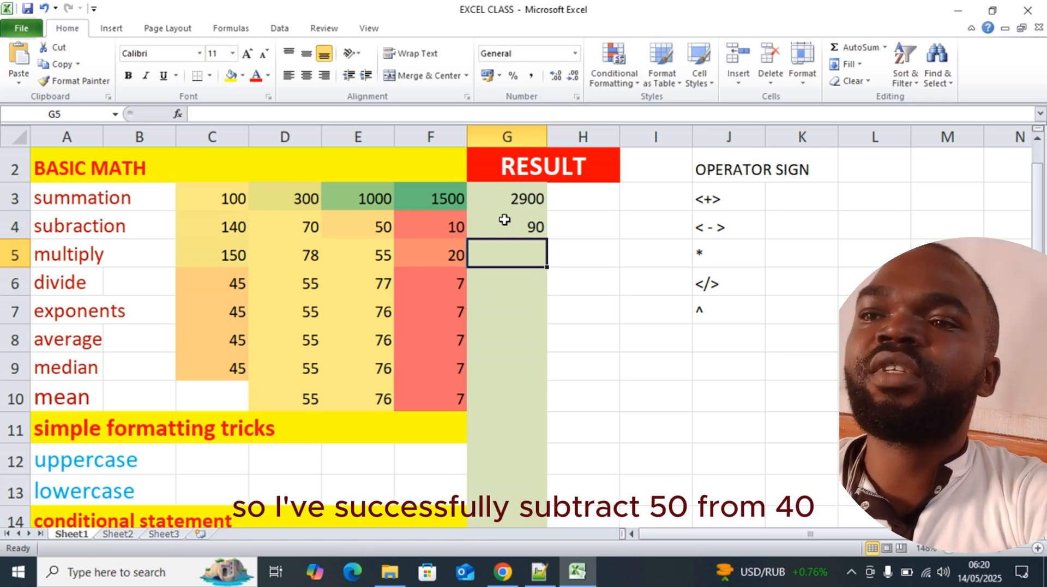
{"action": "left_click", "coordinate": [378, 232]}
{"action": "left_click", "coordinate": [234, 229]}
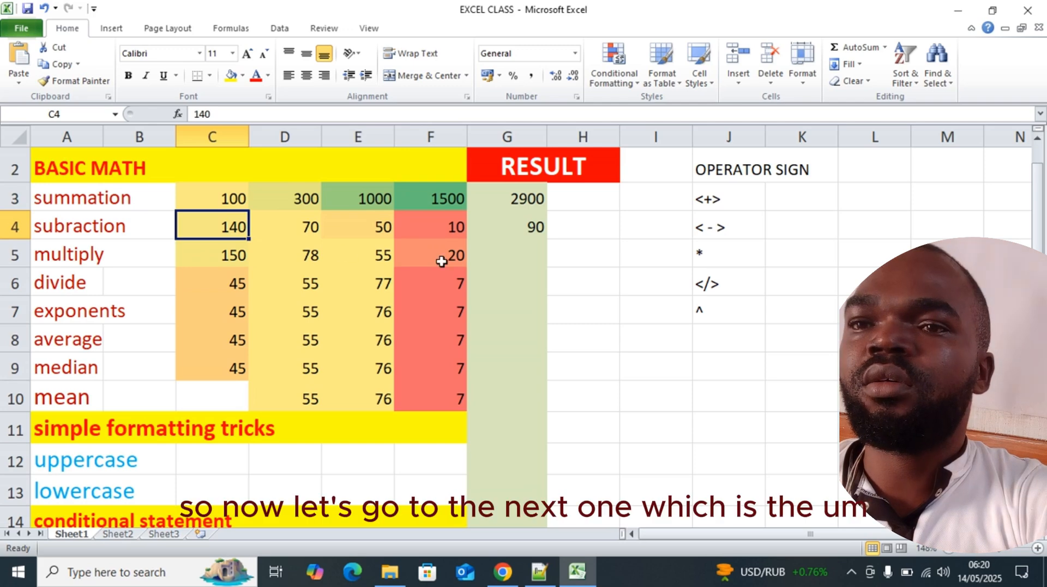
Enter the formula =(E5*F5) in the multiply row's result cell G5, using the asterisk as the multiplication operator
{"action": "left_click", "coordinate": [528, 249]}
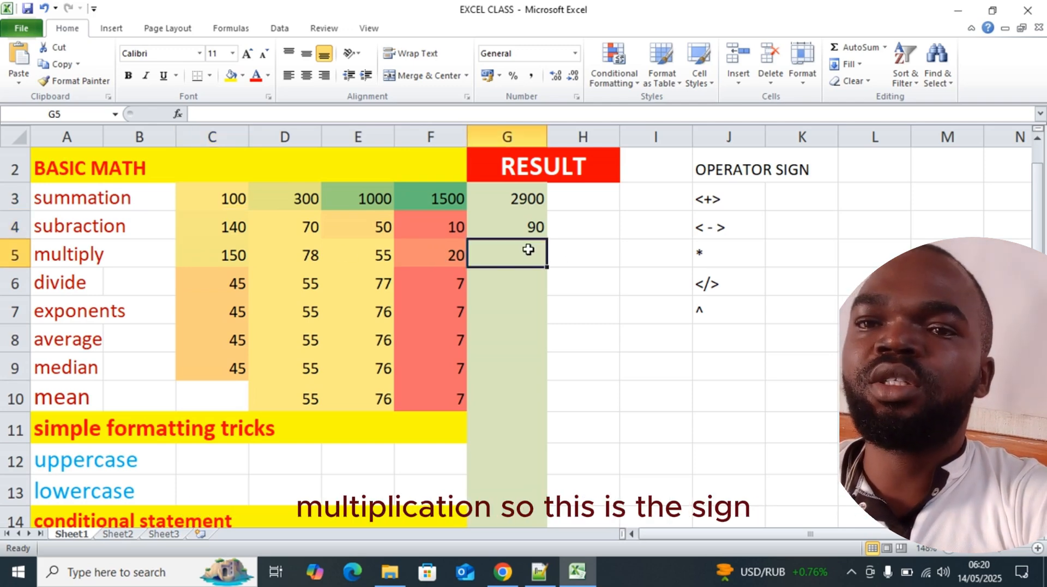
{"action": "left_click", "coordinate": [719, 273]}
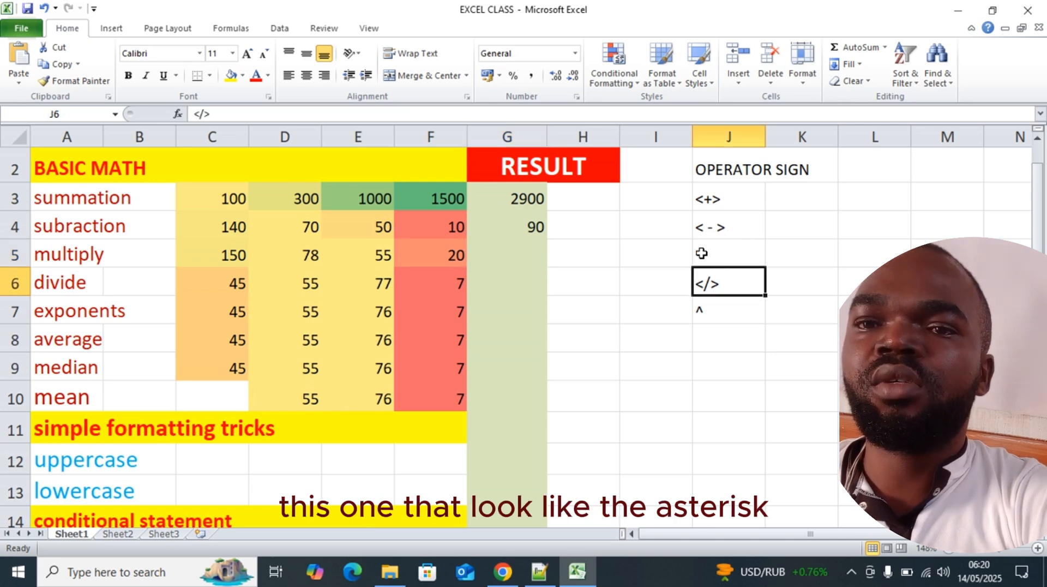
{"action": "left_click", "coordinate": [701, 252]}
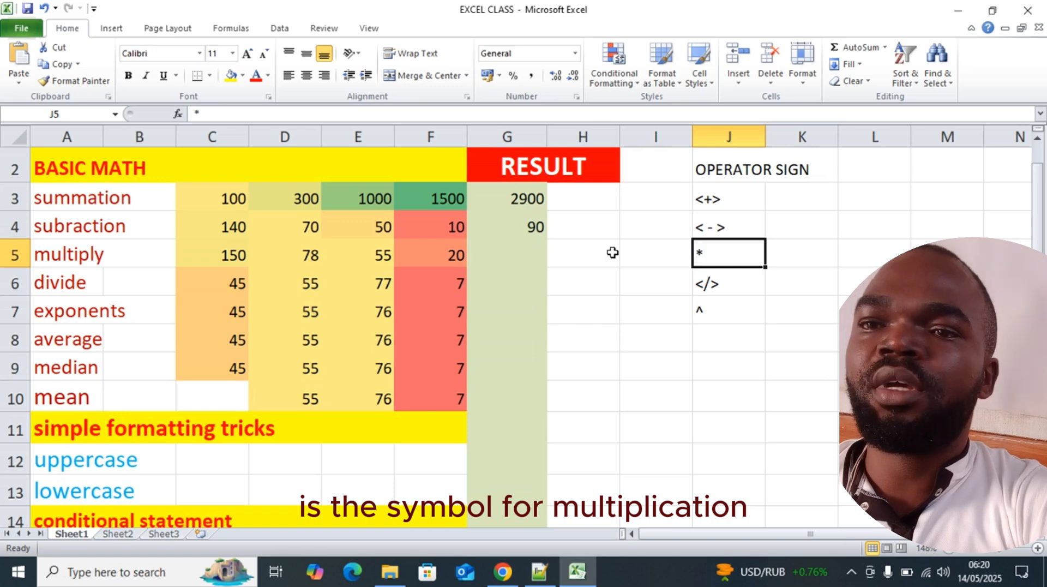
{"action": "left_click", "coordinate": [527, 251]}
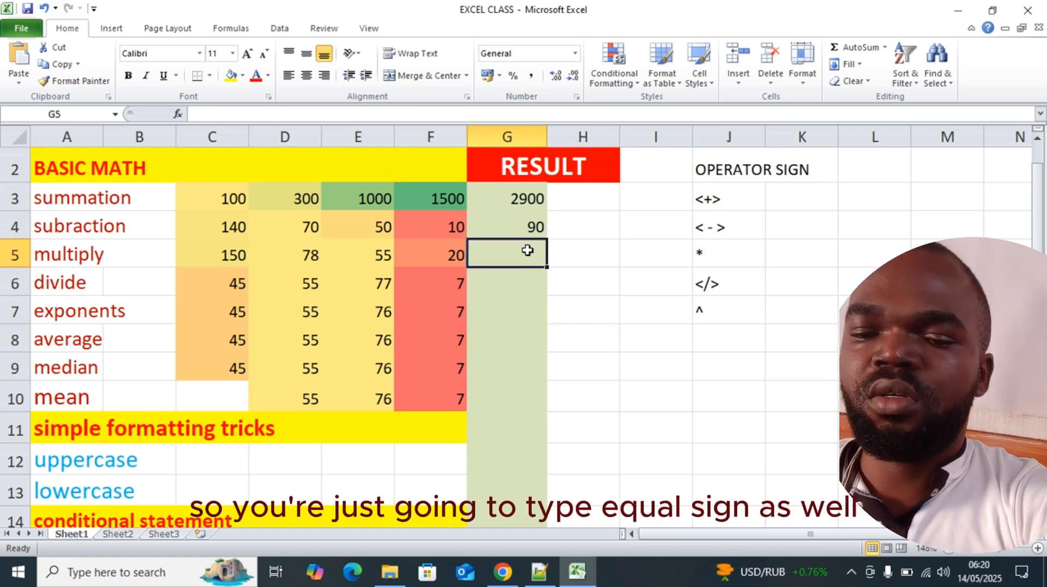
{"action": "type", "text": "="}
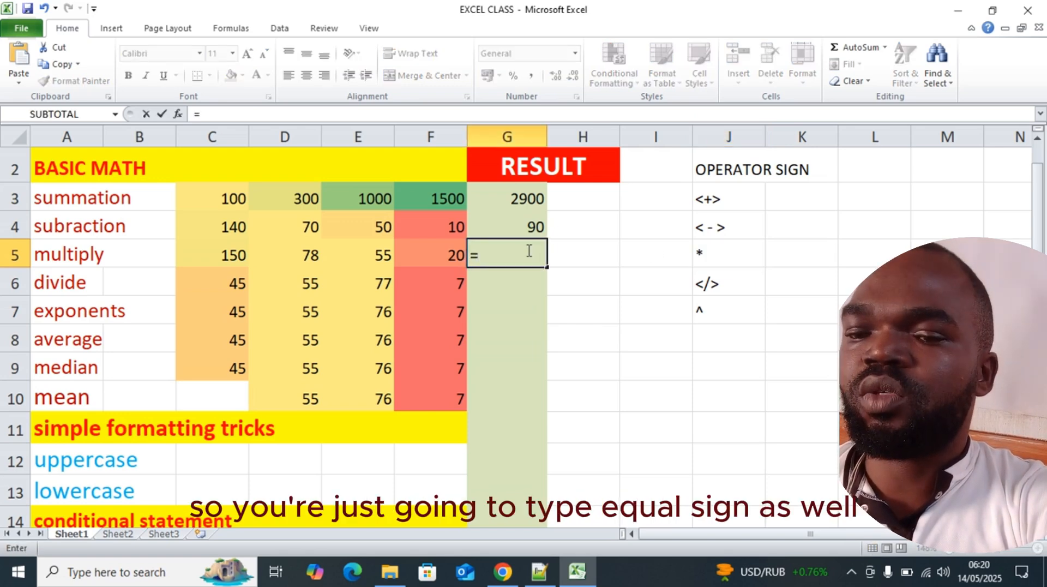
{"action": "type", "text": "("}
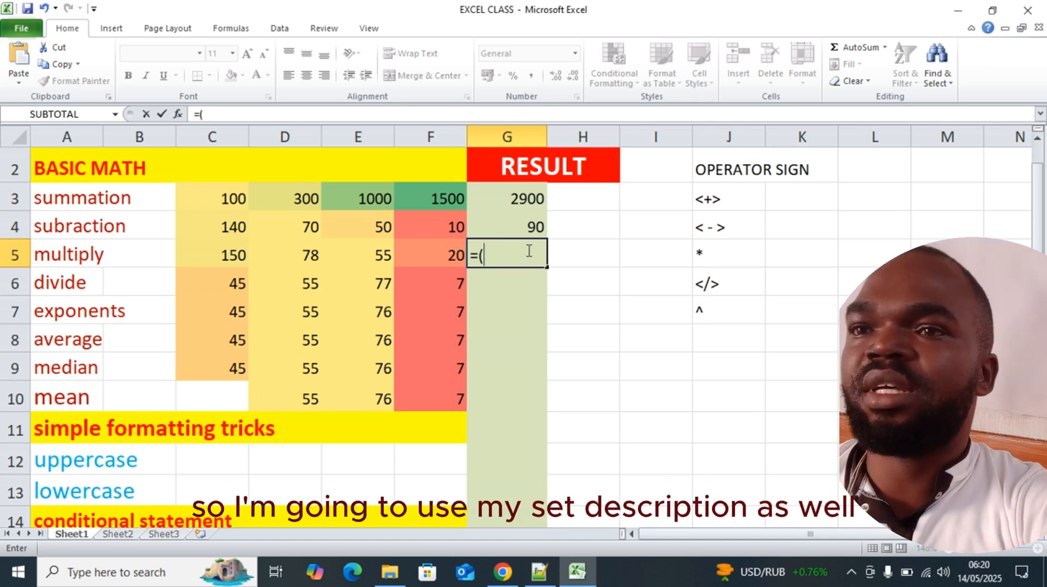
{"action": "type", "text": "e5"}
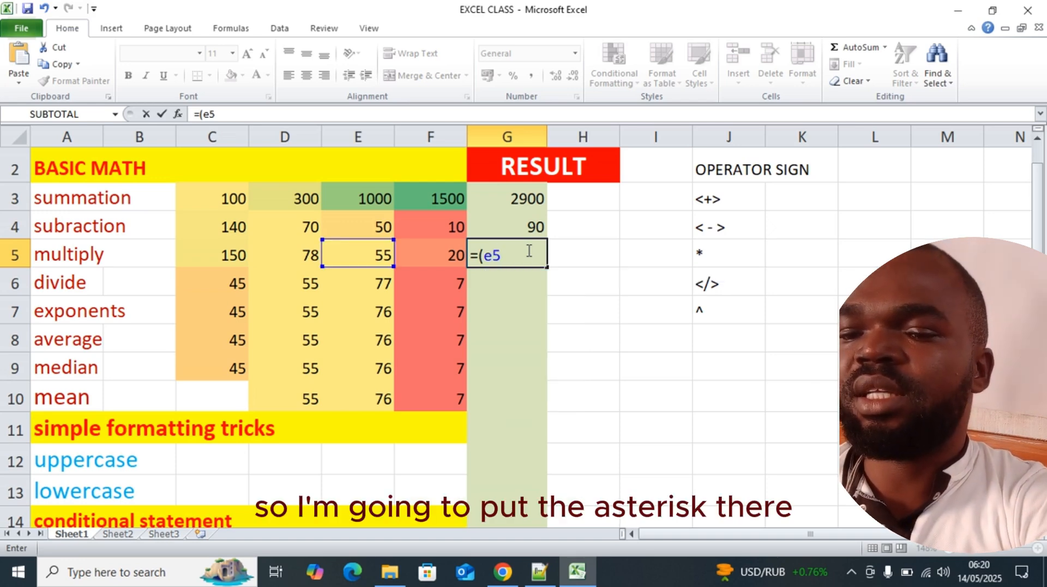
{"action": "type", "text": "*"}
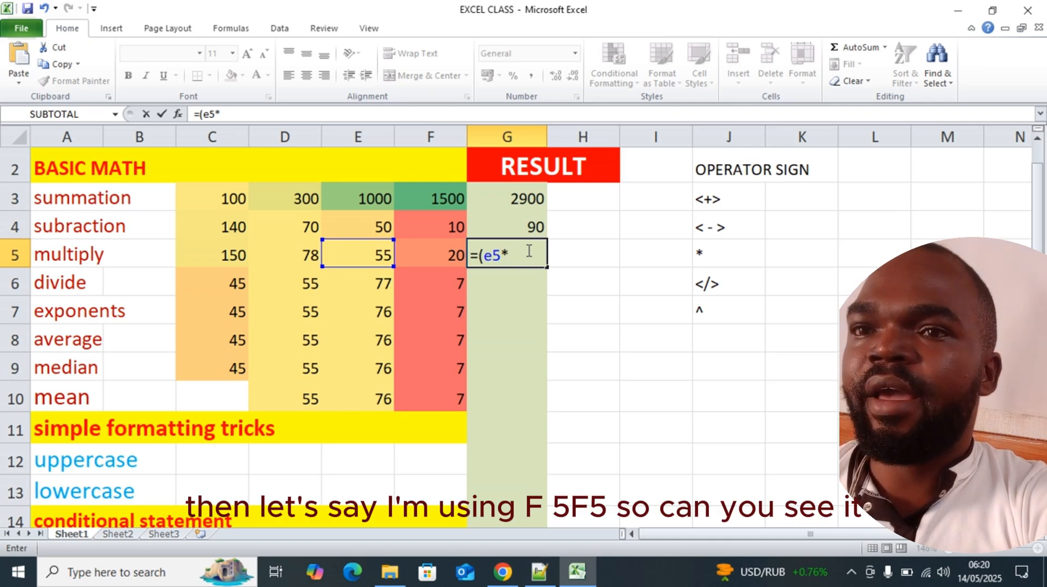
{"action": "type", "text": "f"}
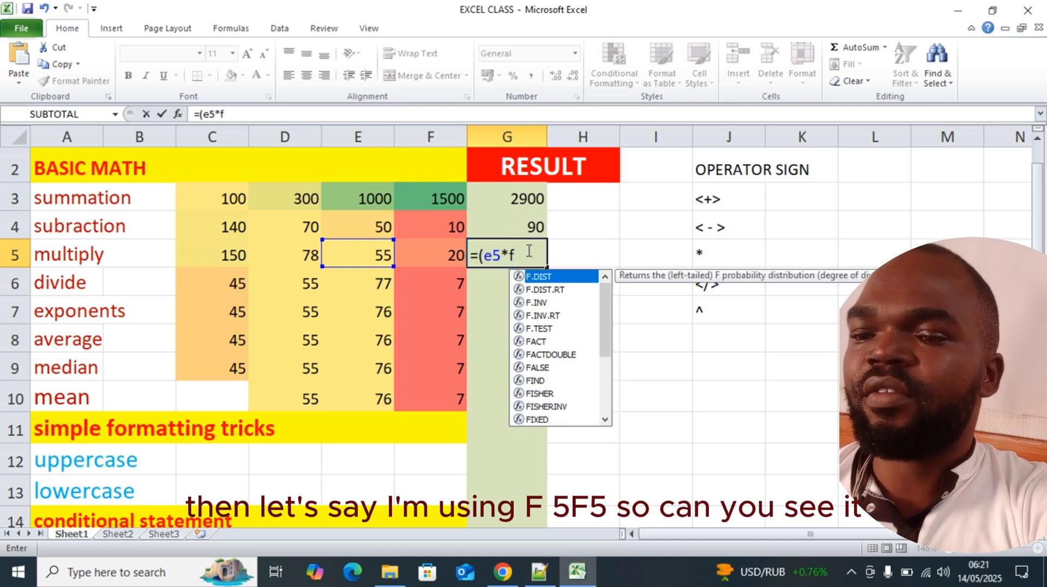
{"action": "type", "text": "5)"}
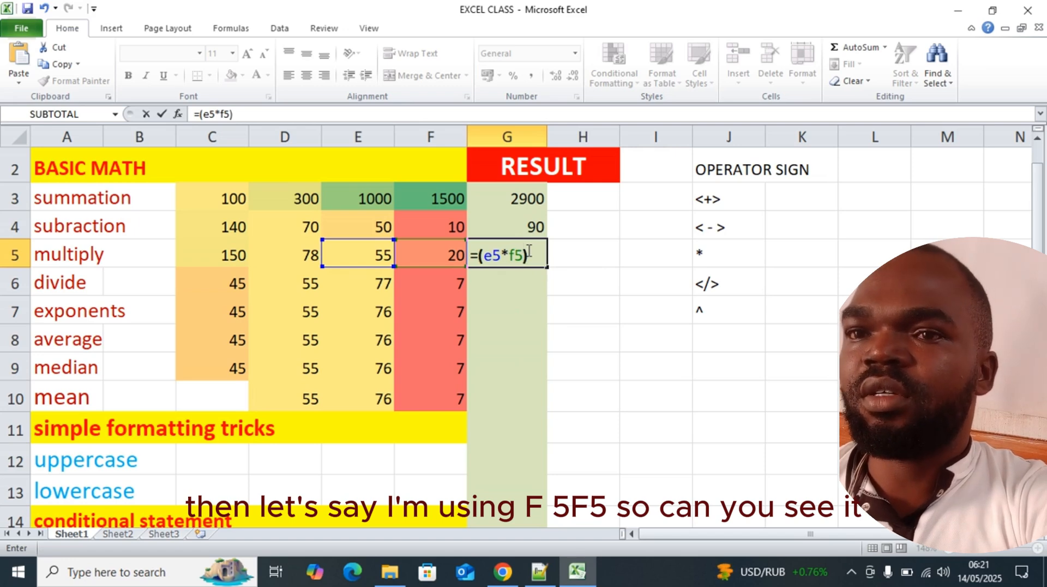
{"action": "key", "text": "Return"}
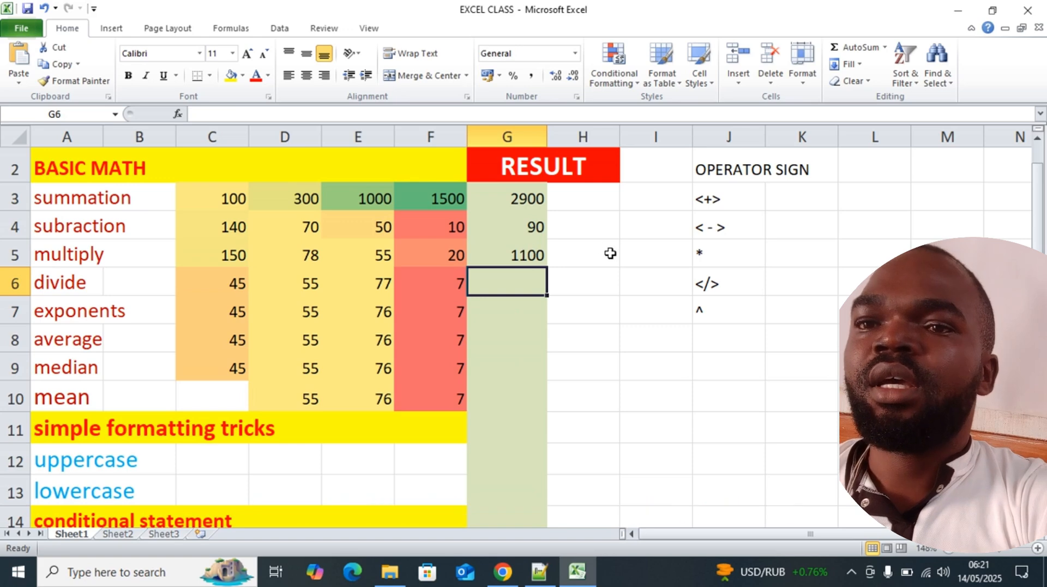
Multiply the multiply row's F5 value by the constant 10 in cell H5 with the formula =(F5*10)
{"action": "left_click", "coordinate": [592, 256]}
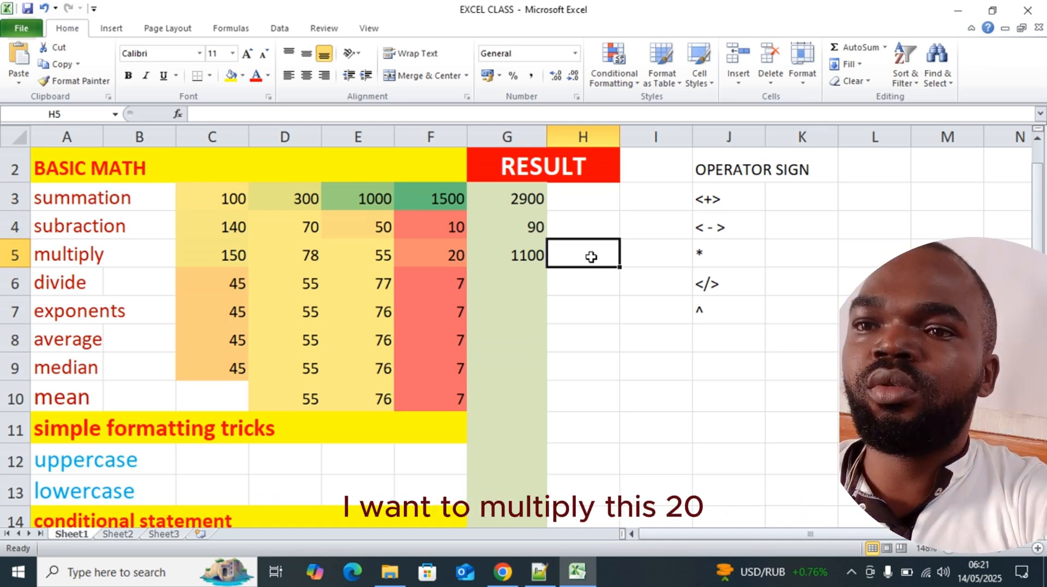
{"action": "left_click", "coordinate": [454, 257]}
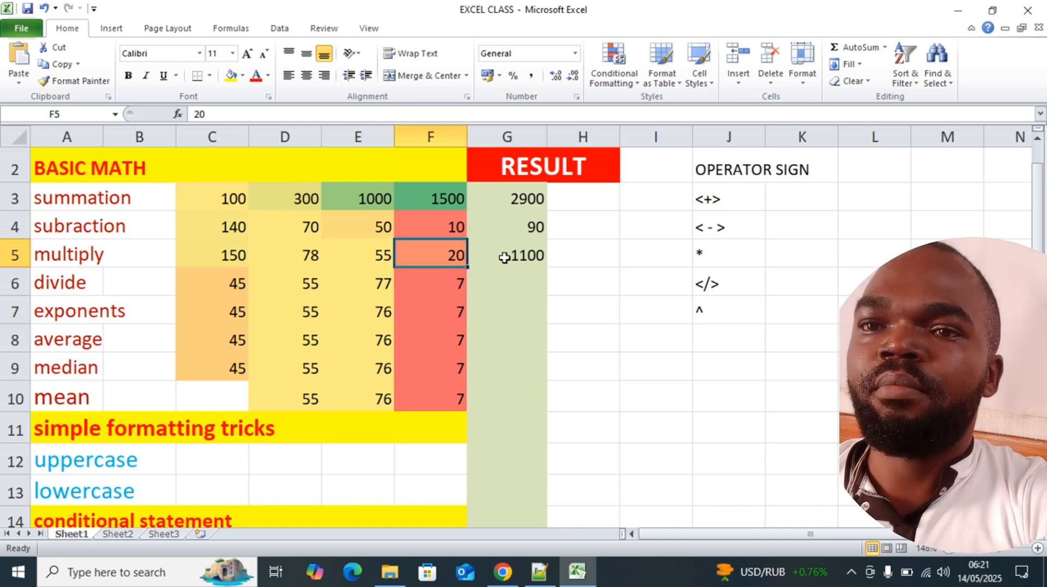
{"action": "left_click", "coordinate": [585, 253]}
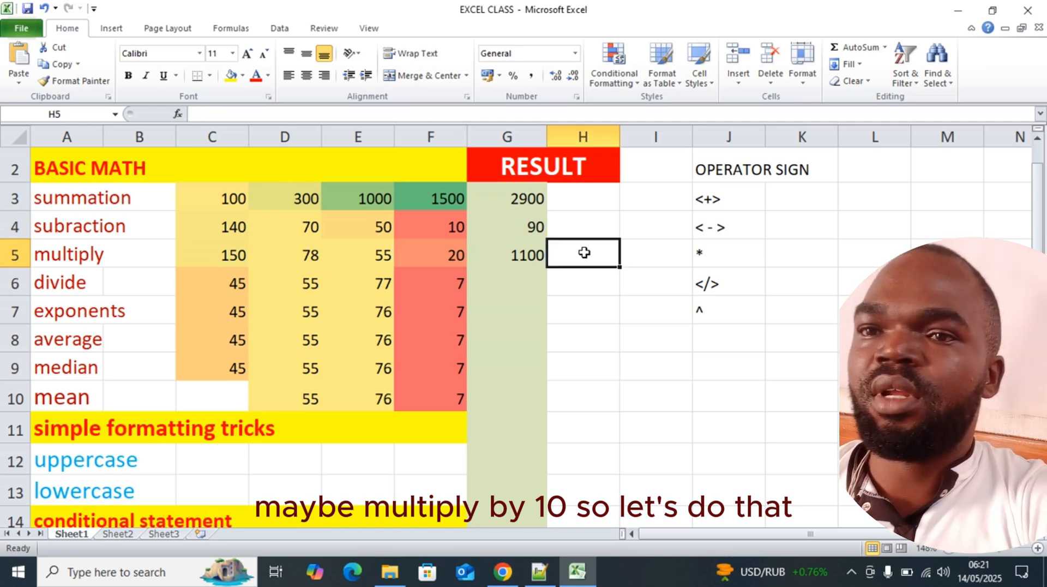
{"action": "type", "text": "="}
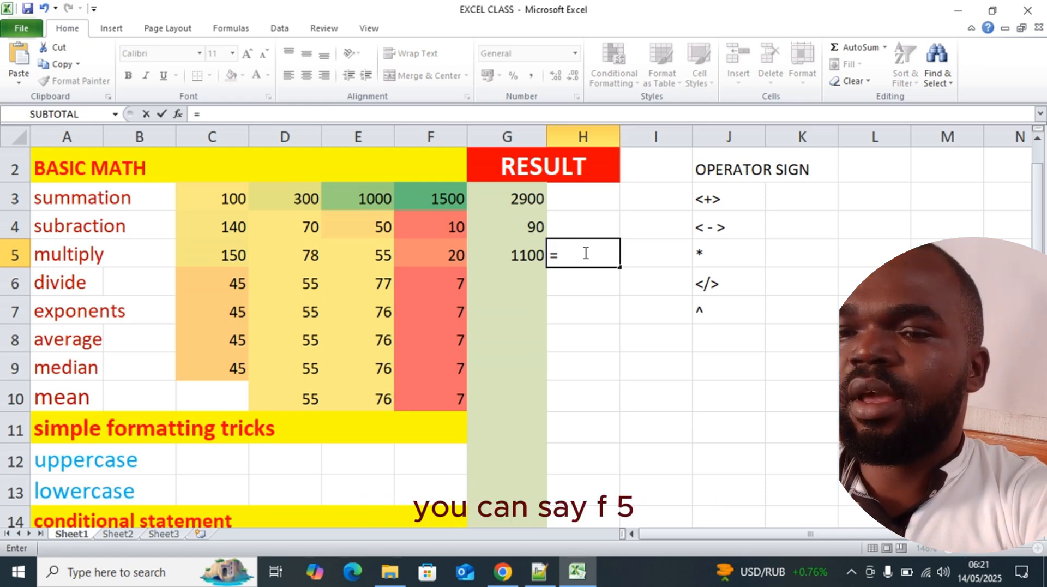
{"action": "type", "text": "("}
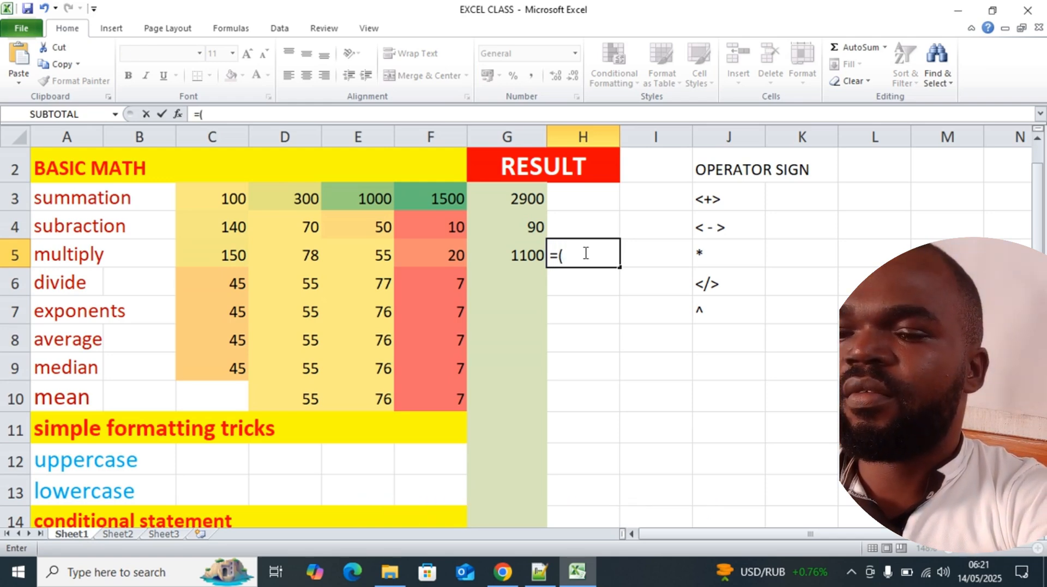
{"action": "type", "text": "f5"}
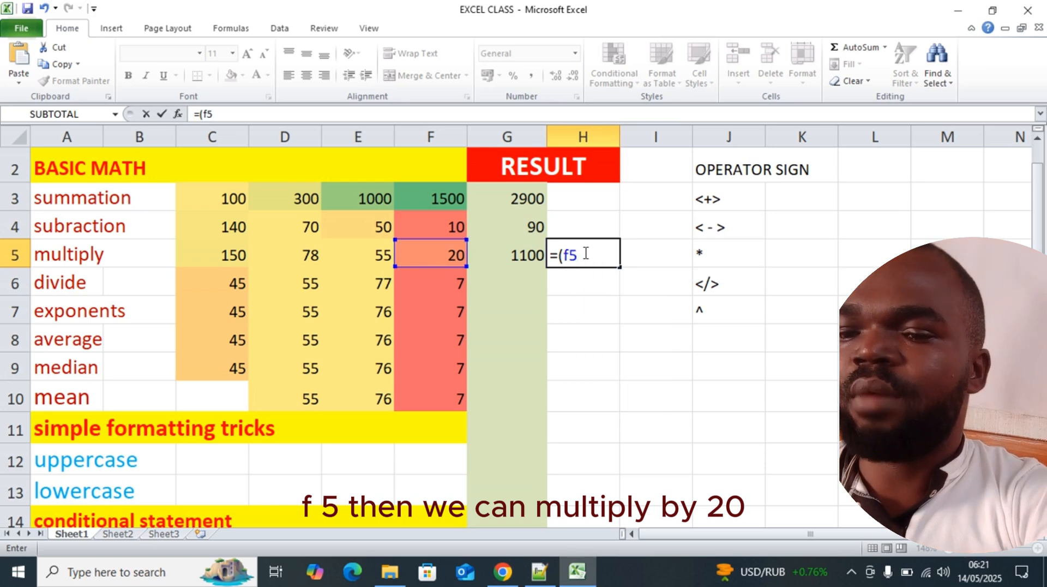
{"action": "type", "text": "*"}
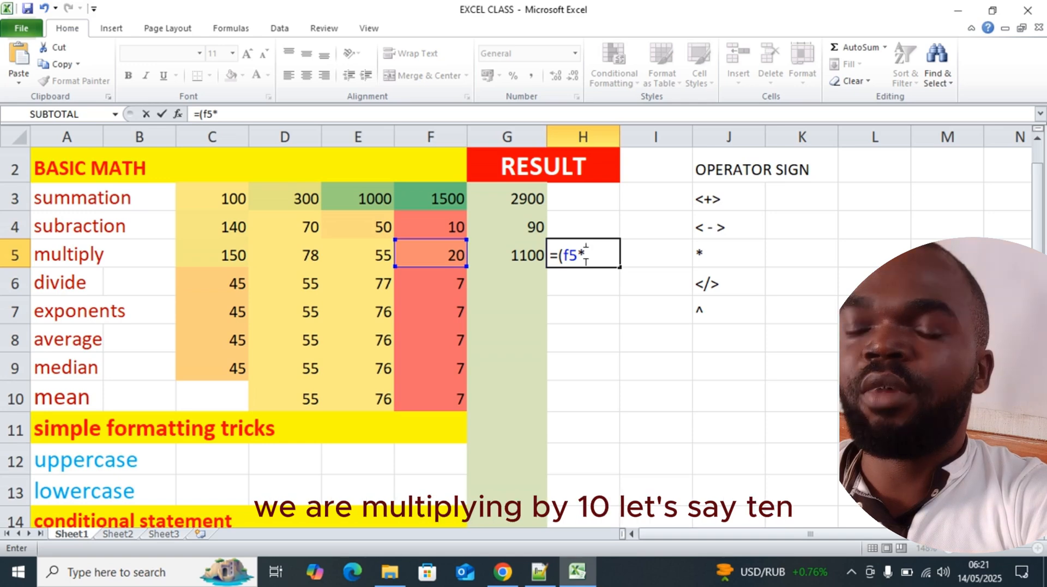
{"action": "type", "text": "10)"}
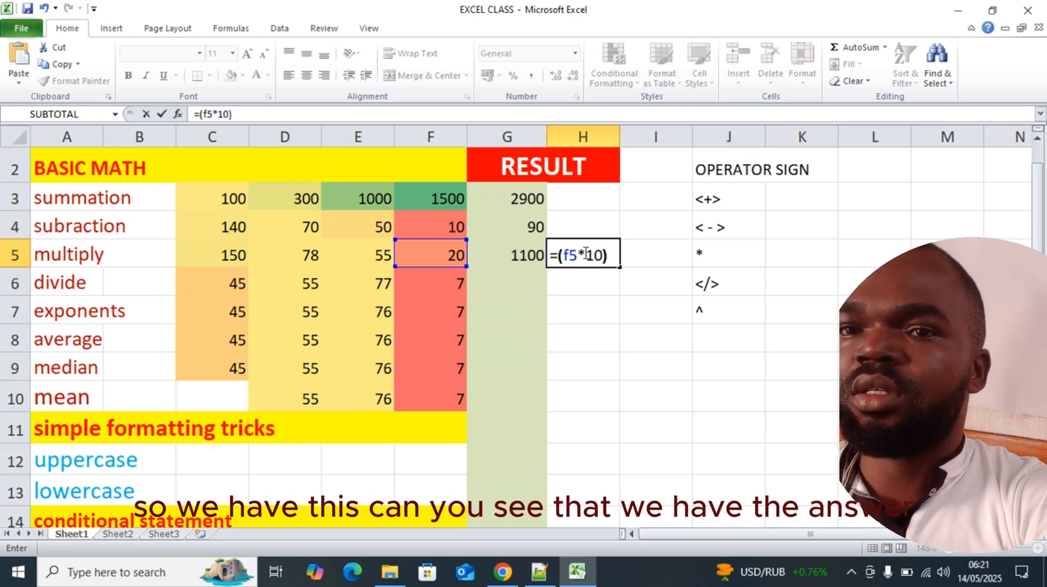
{"action": "key", "text": "Return"}
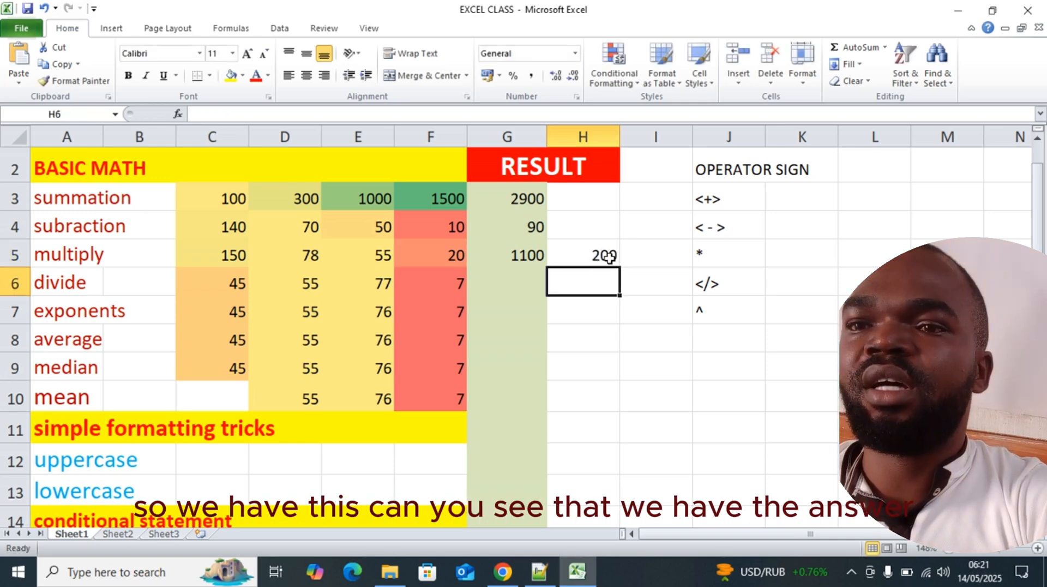
{"action": "left_click", "coordinate": [593, 257]}
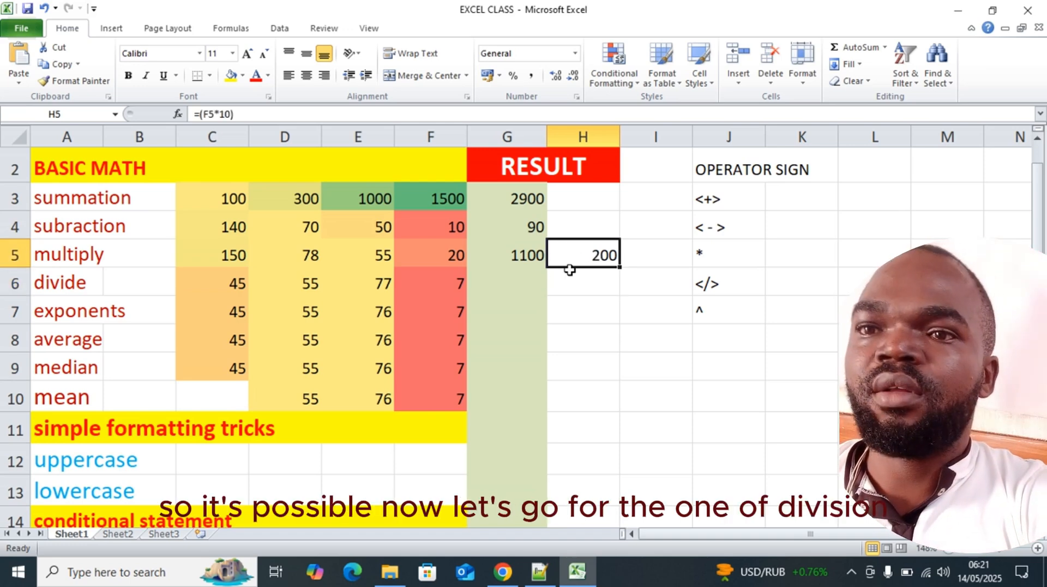
Enter the formula =(E6/F6) in the divide row's result cell G6, using the forward slash as the division operator
{"action": "left_click", "coordinate": [520, 281]}
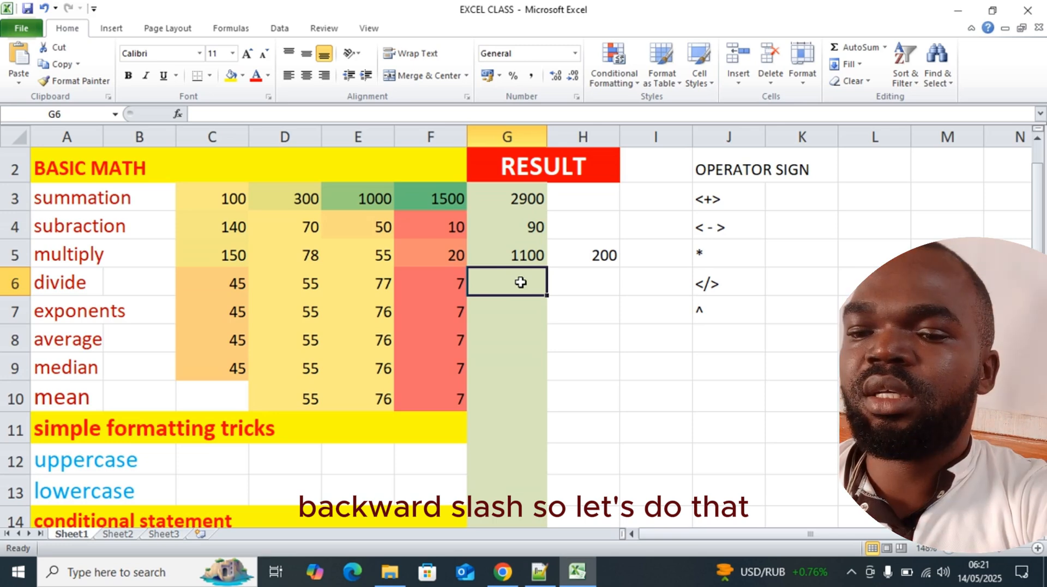
{"action": "type", "text": "="}
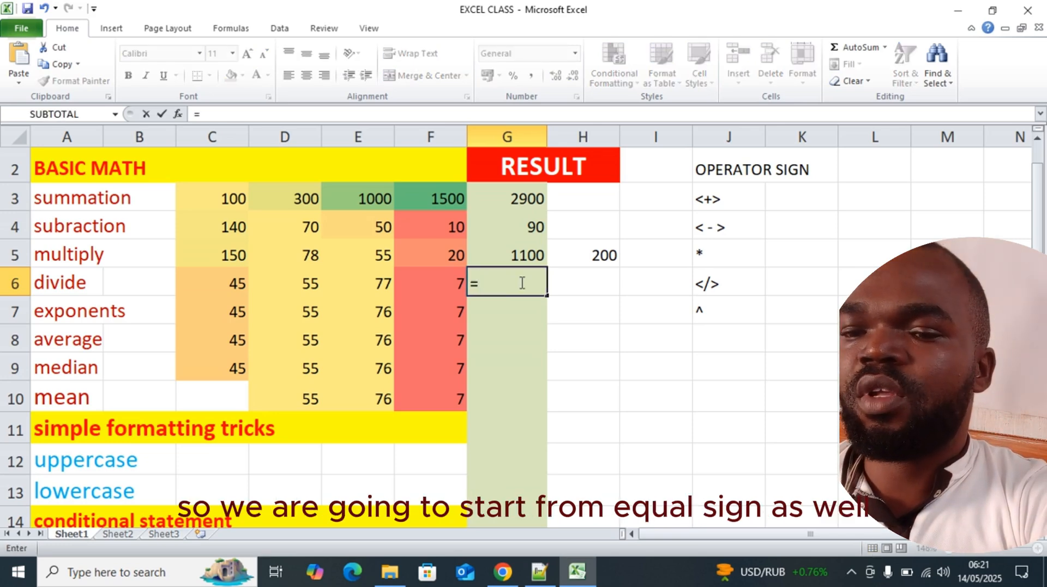
{"action": "type", "text": "("}
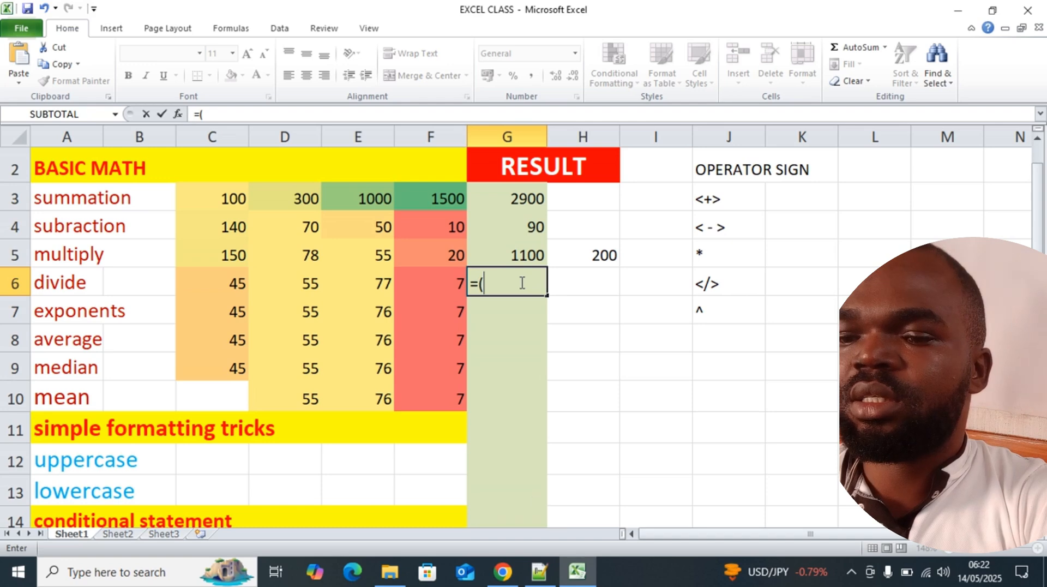
{"action": "type", "text": "e6"}
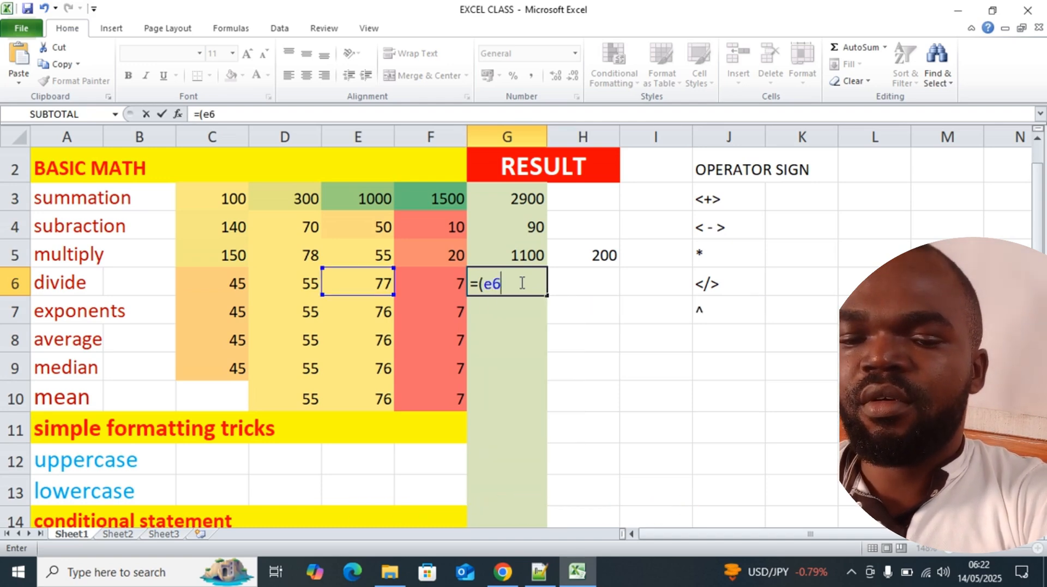
{"action": "type", "text": "/"}
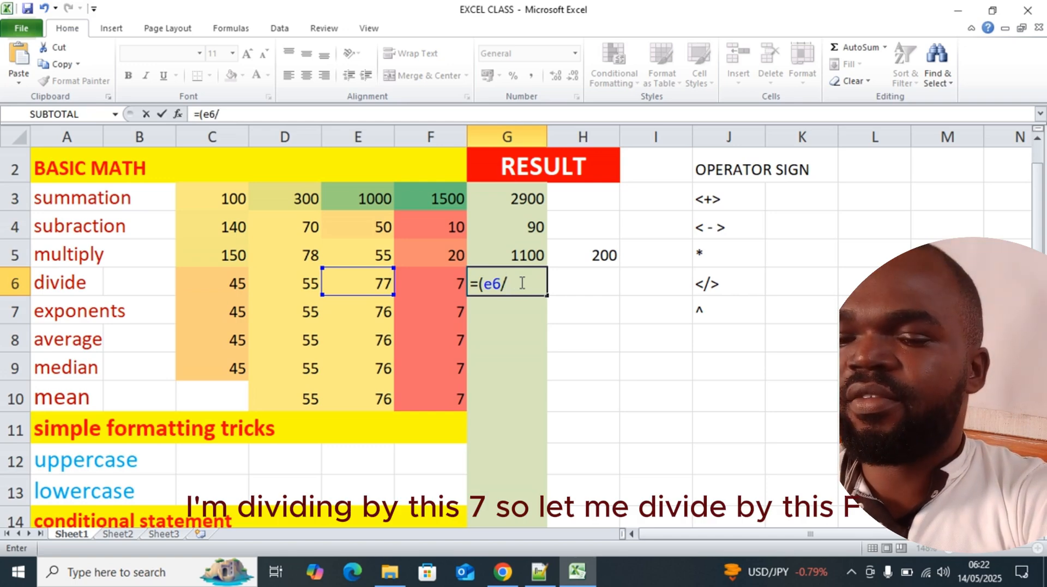
{"action": "type", "text": "f"}
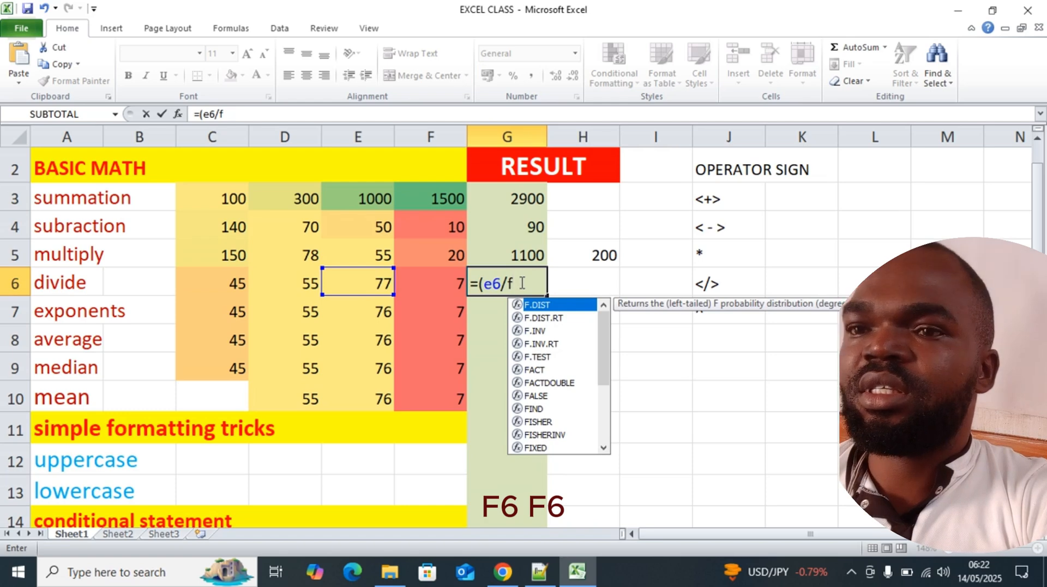
{"action": "type", "text": "6)"}
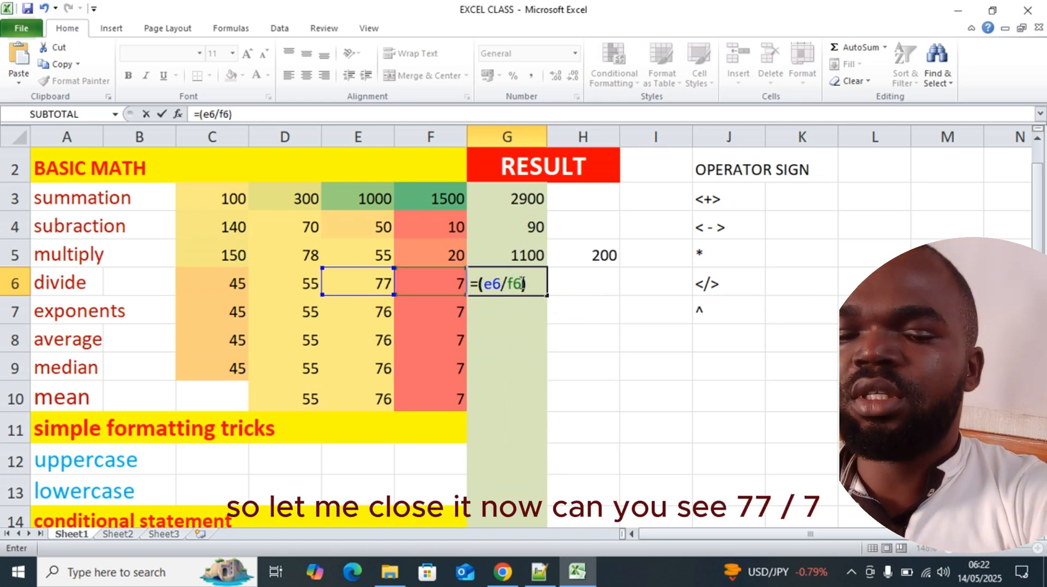
{"action": "key", "text": "Return"}
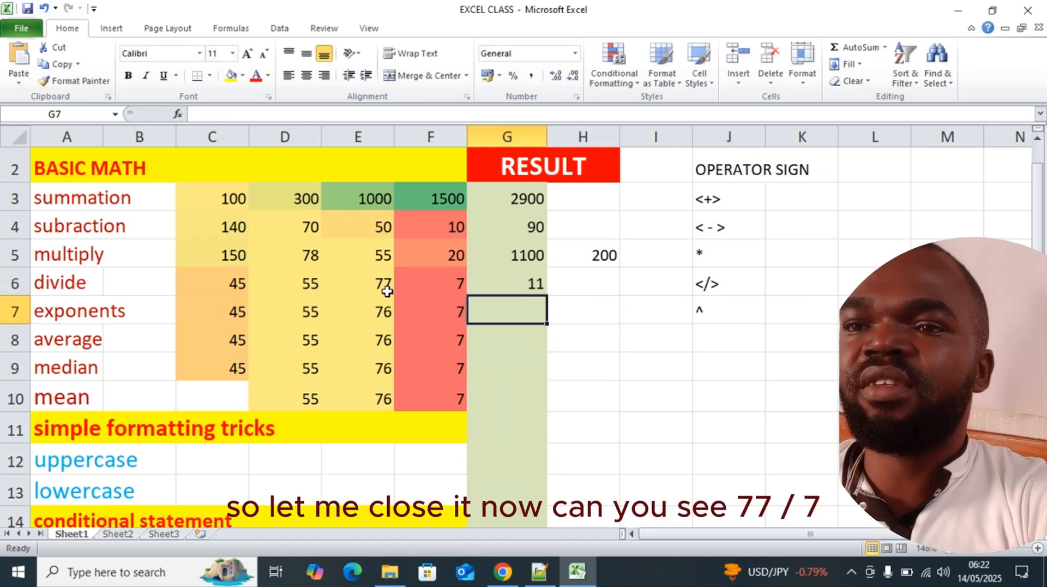
{"action": "left_click", "coordinate": [458, 278]}
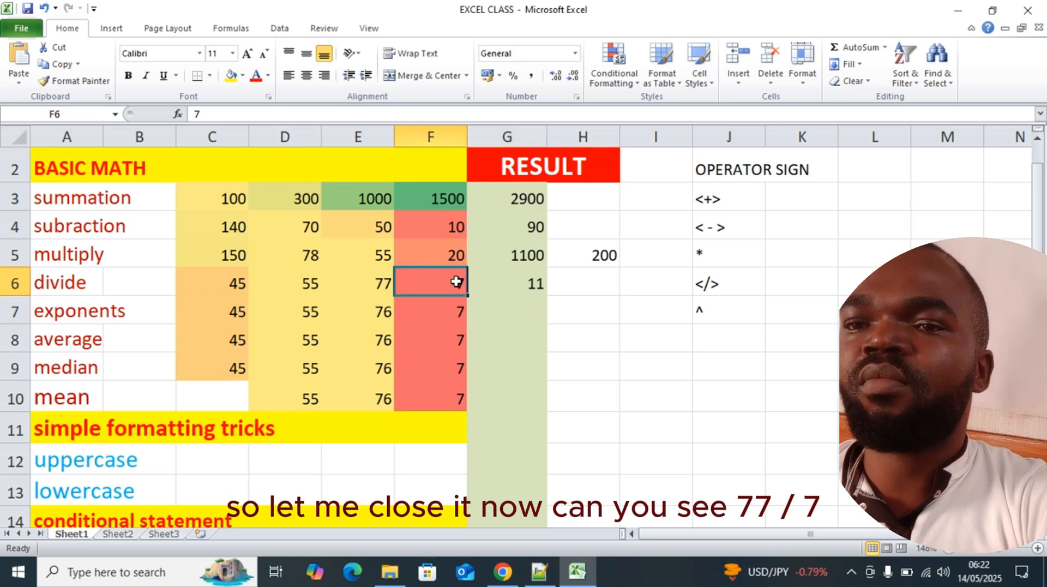
{"action": "left_click", "coordinate": [560, 287]}
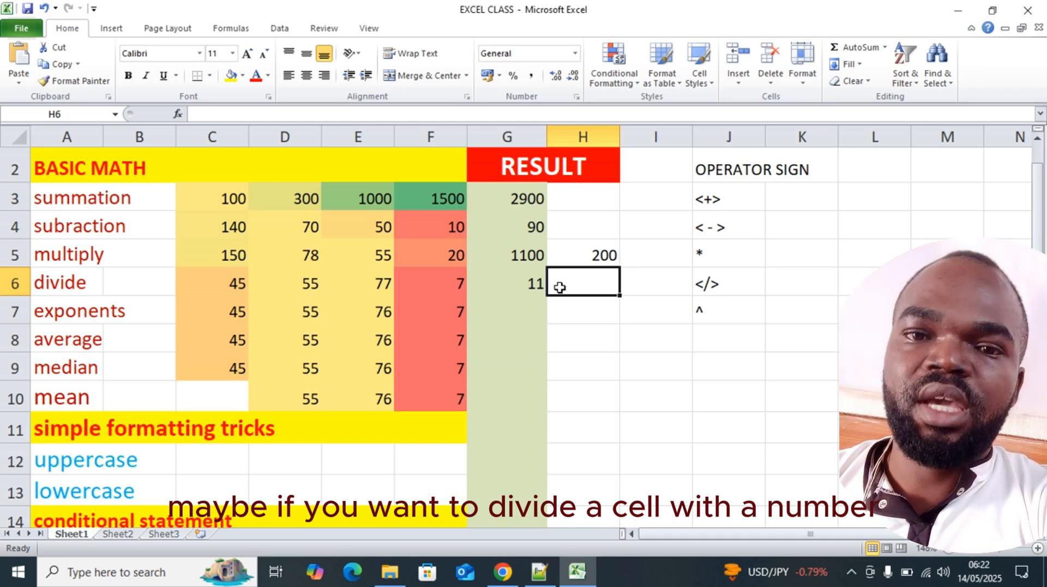
Square the exponents row's F7 value in result cell G7 with the formula =(F7^2)
{"action": "left_click", "coordinate": [524, 311]}
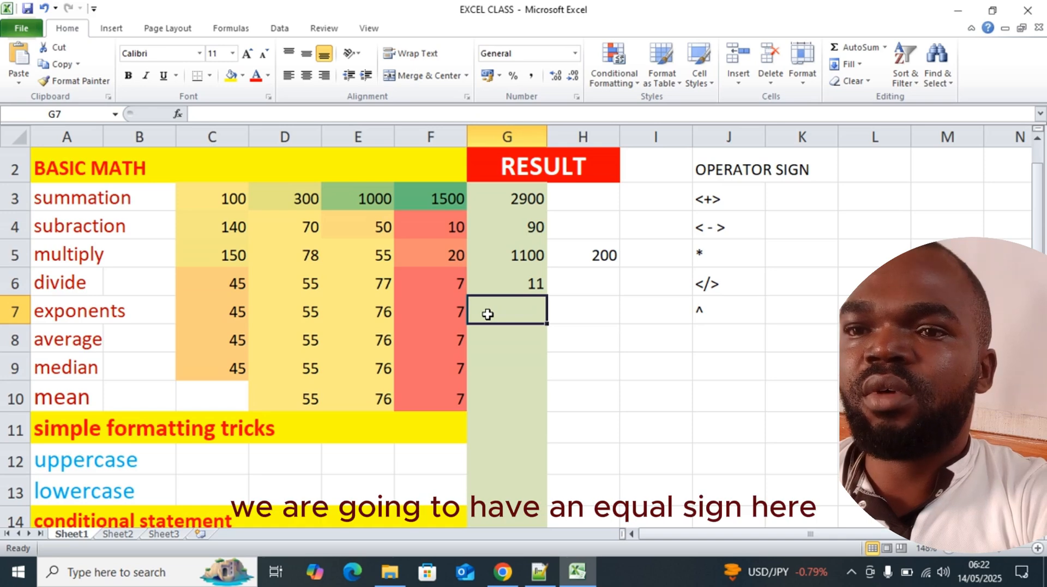
{"action": "type", "text": "="}
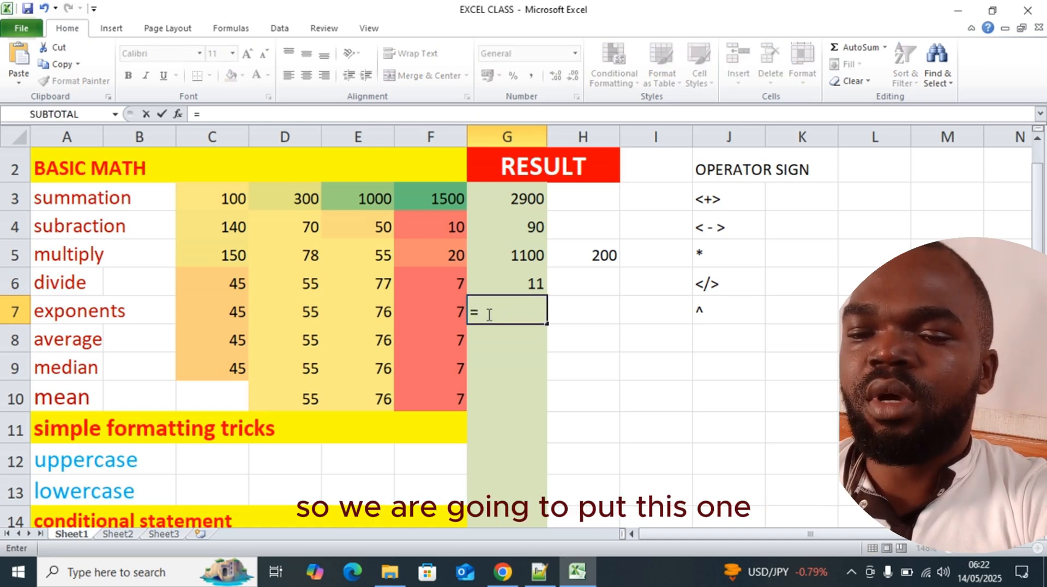
{"action": "type", "text": "("}
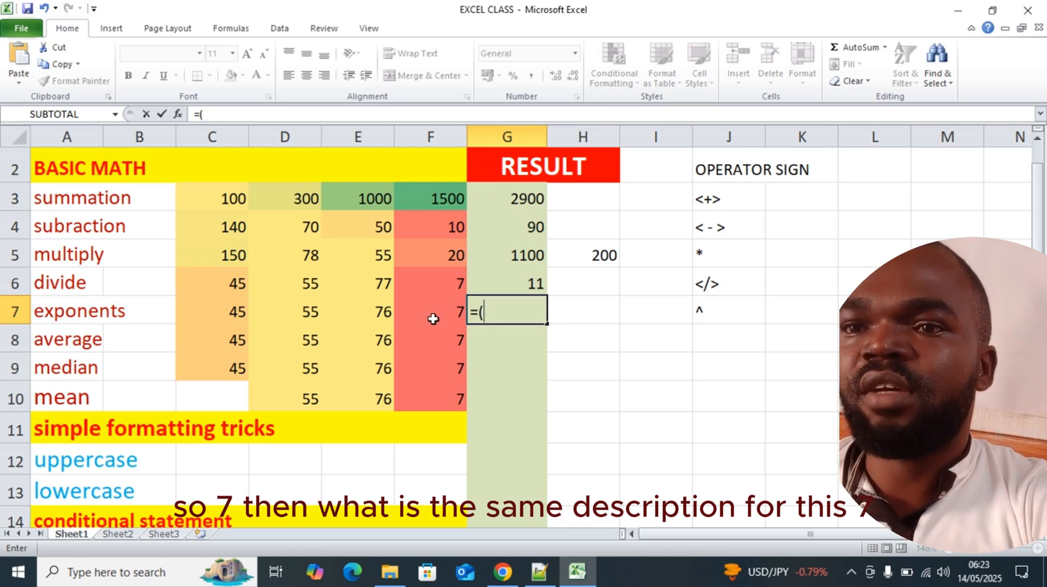
{"action": "left_click", "coordinate": [458, 312]}
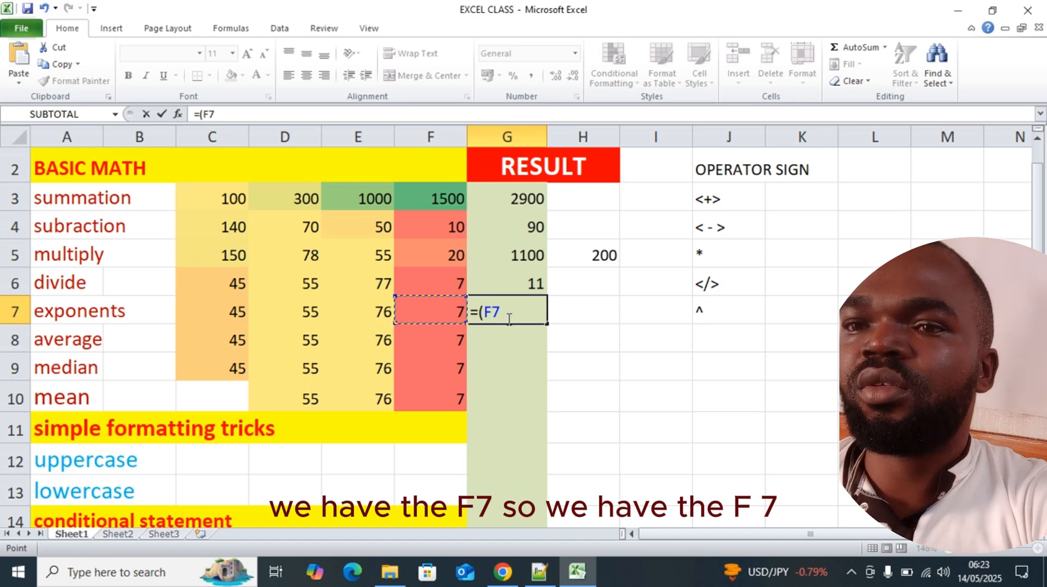
{"action": "left_click", "coordinate": [509, 319]}
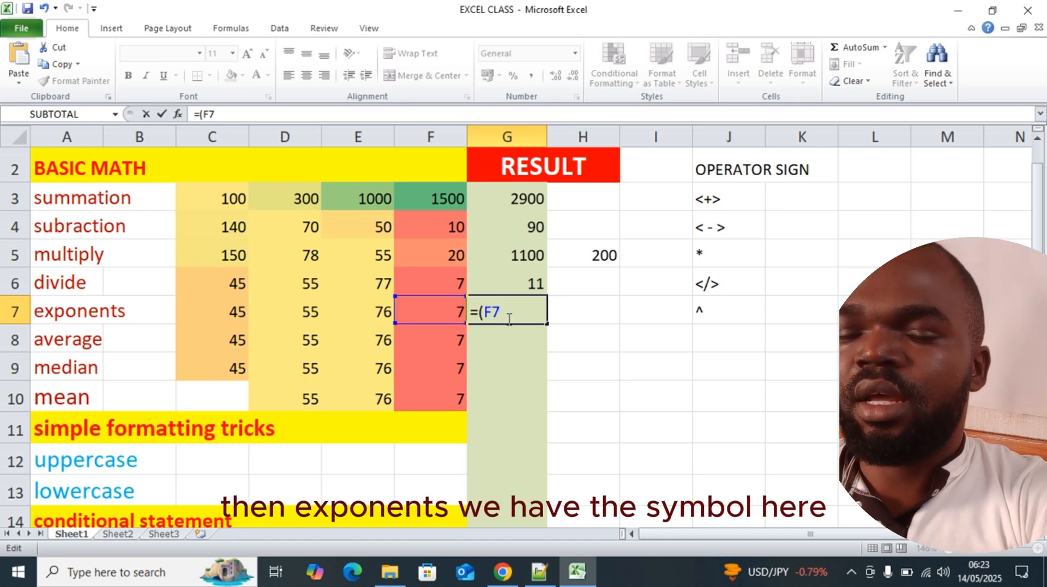
{"action": "type", "text": "^"}
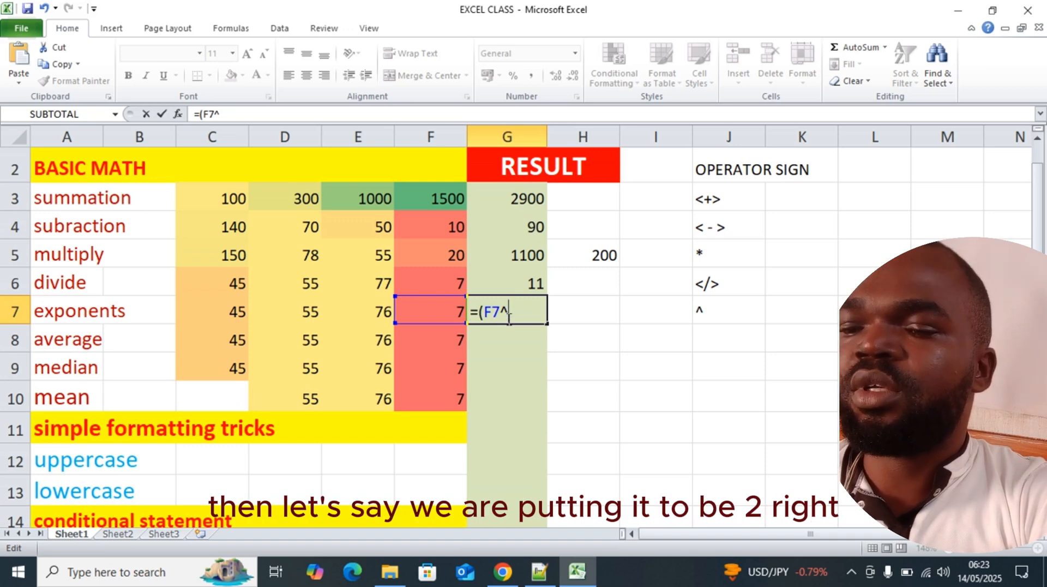
{"action": "type", "text": "2"}
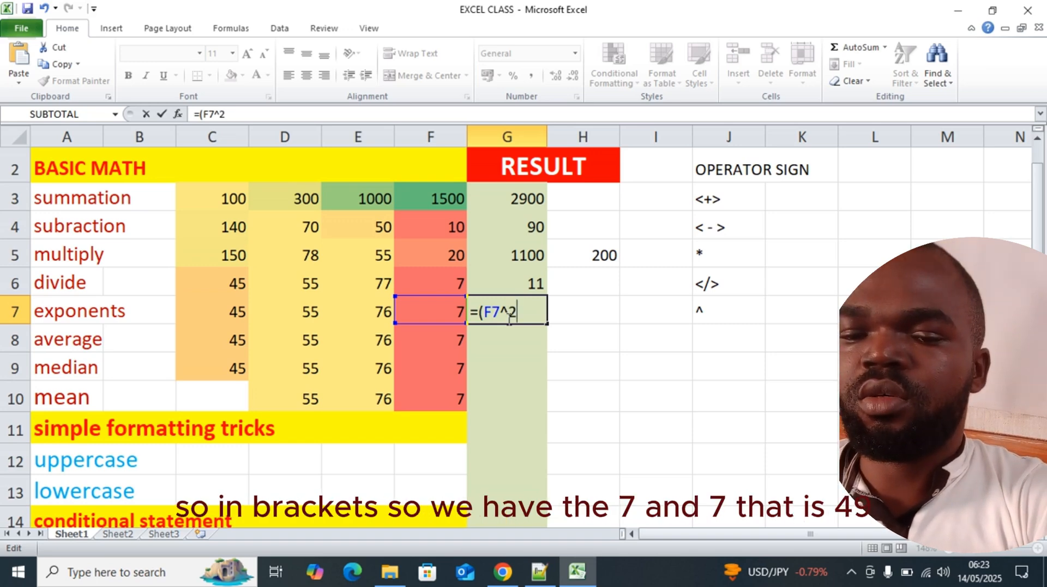
{"action": "type", "text": ")"}
{"action": "key", "text": "Return"}
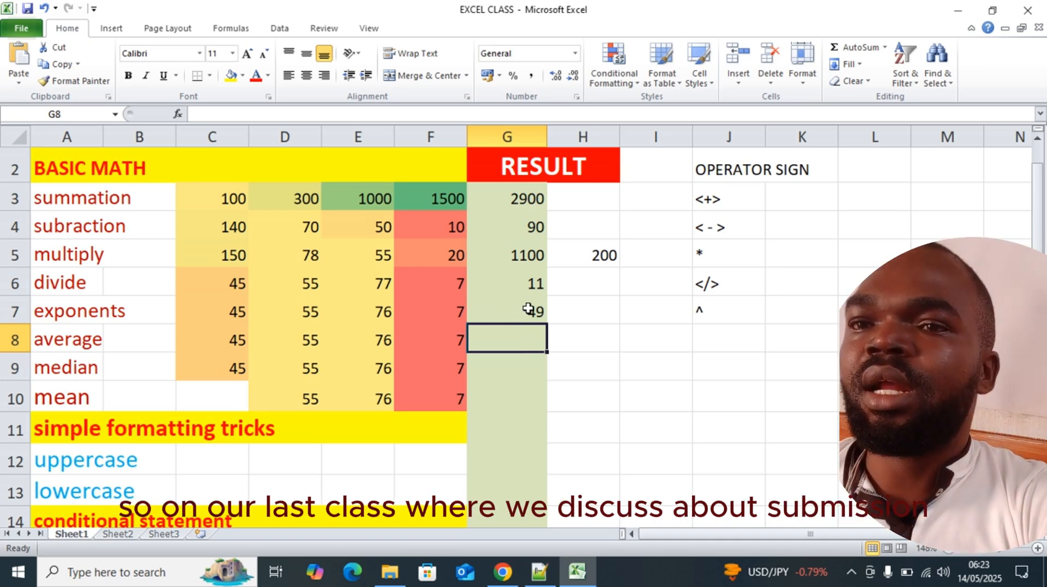
Review the result formulas in G3 through G7, along with the average and median row labels
{"action": "left_click", "coordinate": [520, 197]}
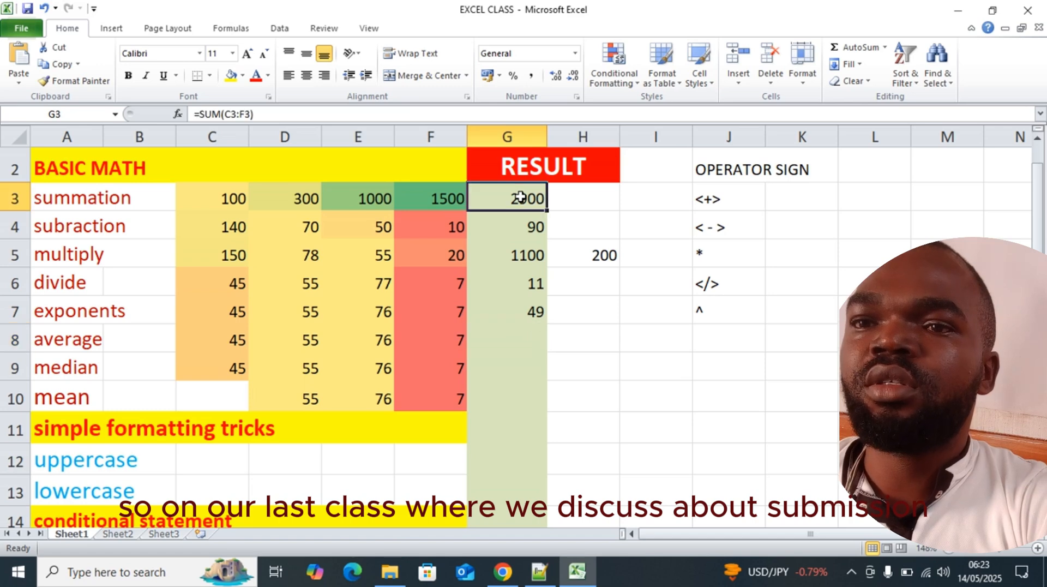
{"action": "left_click", "coordinate": [527, 228]}
{"action": "left_click", "coordinate": [526, 254]}
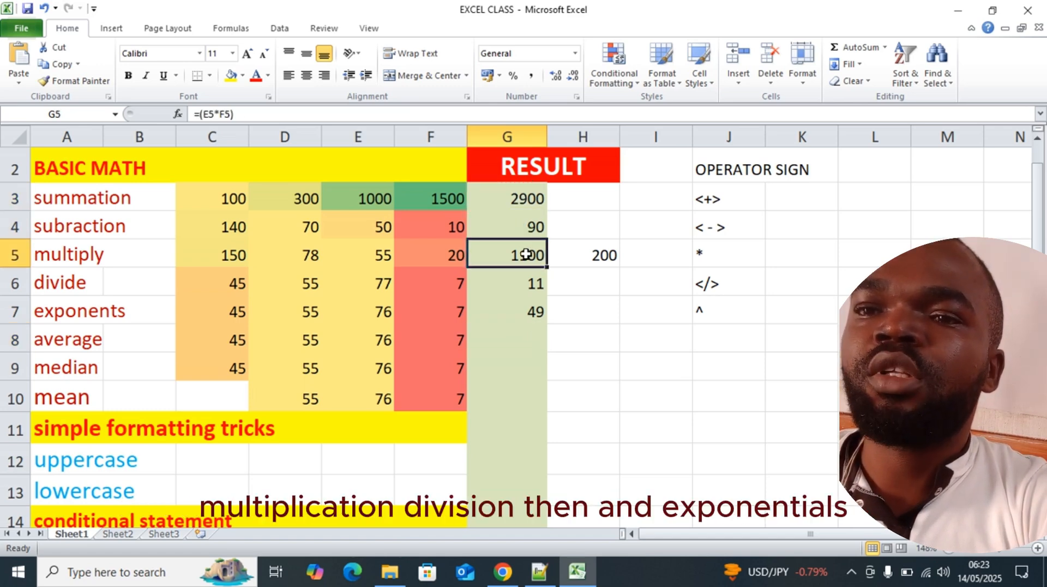
{"action": "left_click", "coordinate": [527, 279]}
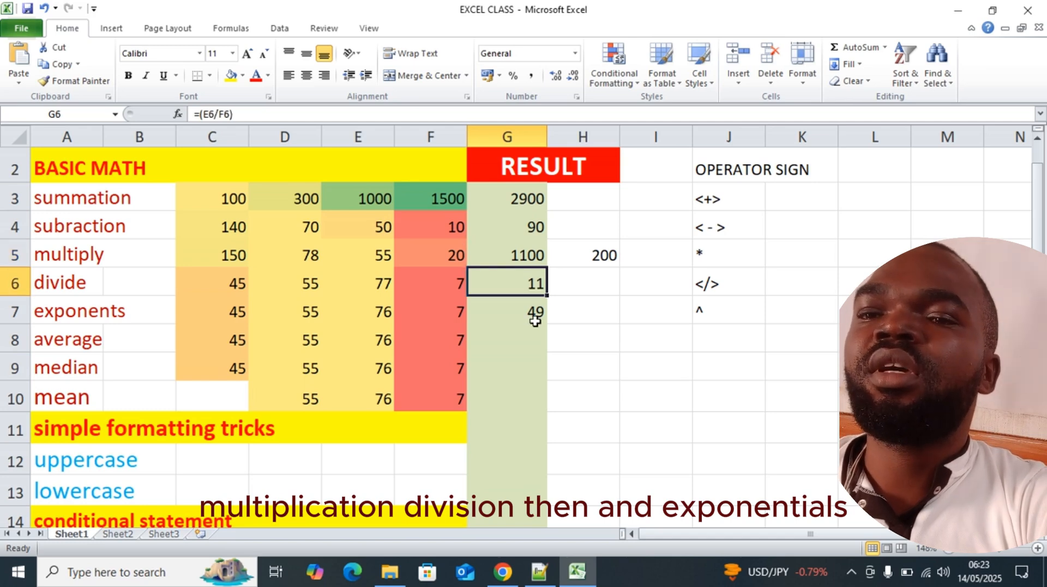
{"action": "left_click", "coordinate": [534, 316]}
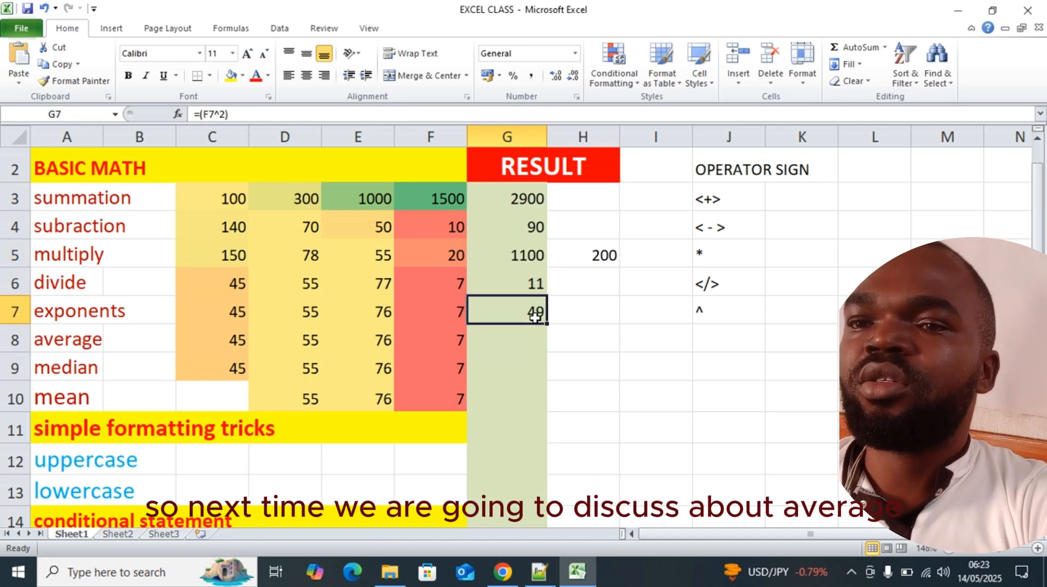
{"action": "left_click", "coordinate": [107, 347]}
{"action": "left_click", "coordinate": [101, 376]}
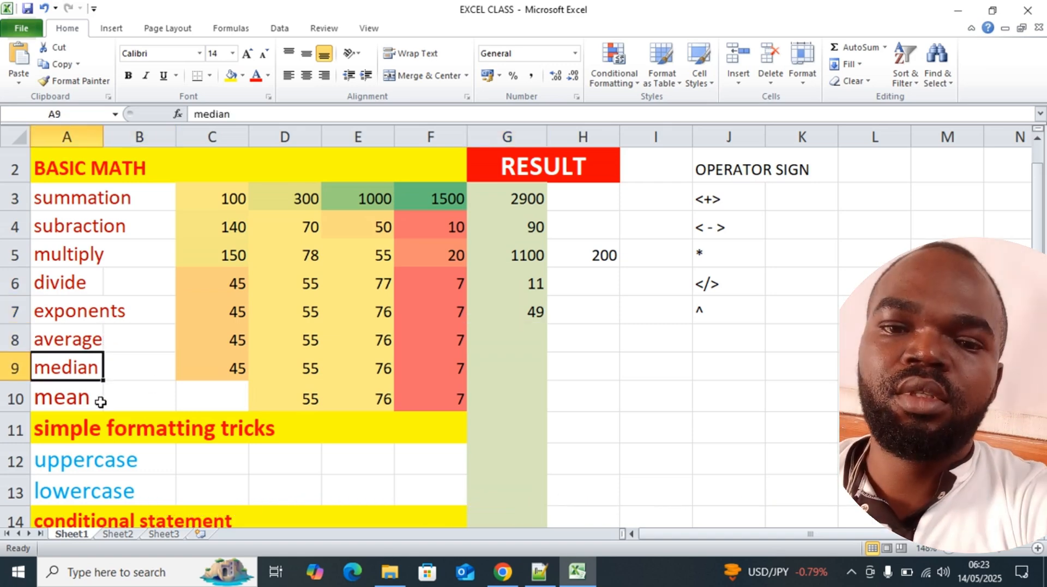